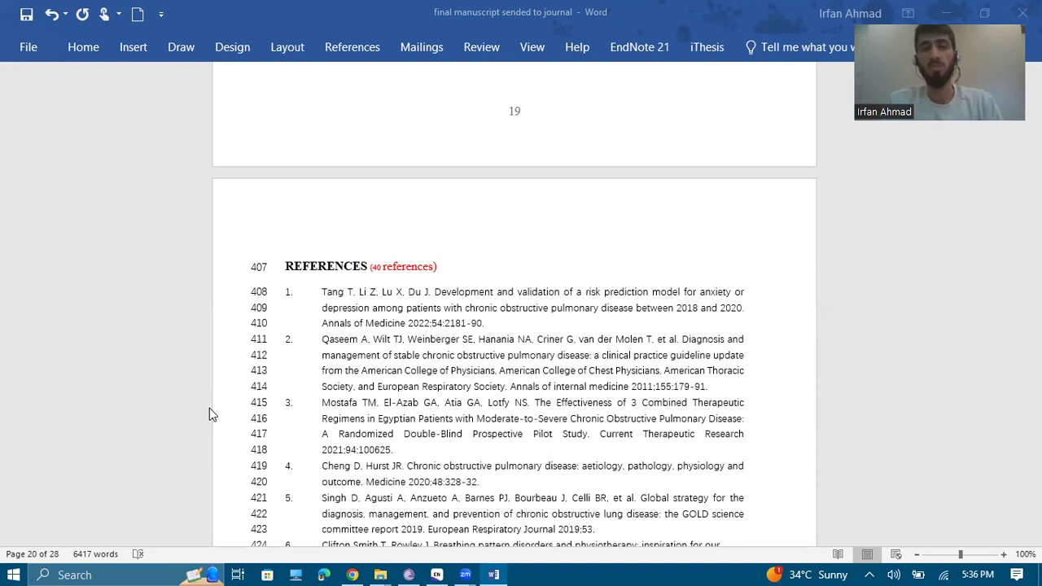
Review the manuscript's 60-entry reference list, then switch to the empty EndNote 21 library.
click(369, 369)
scroll(371, 368, down, 2)
scroll(370, 369, down, 1)
scroll(371, 369, up, 1)
scroll(370, 369, down, 15)
scroll(372, 368, down, 20)
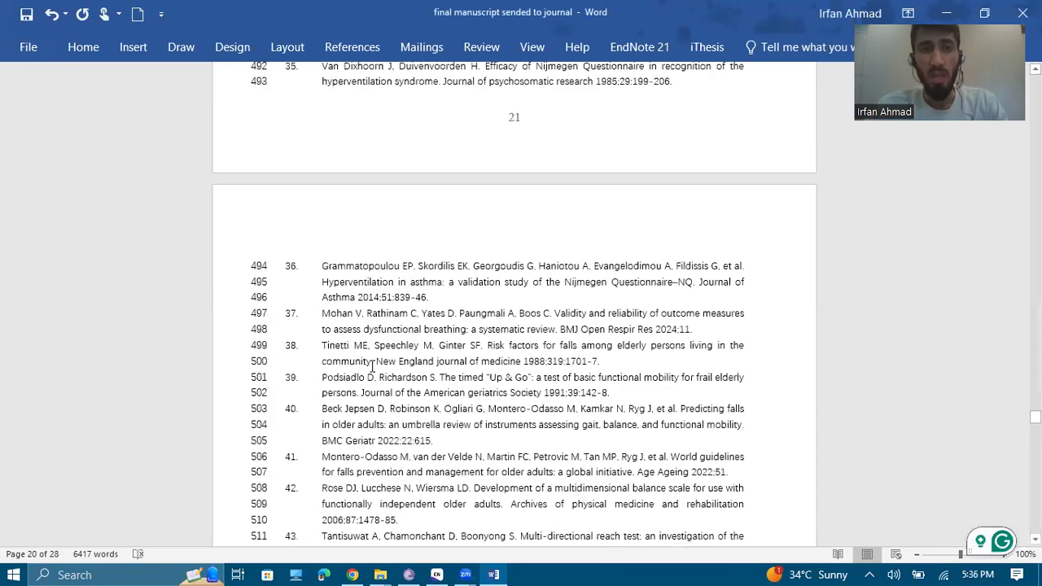
scroll(372, 368, down, 8)
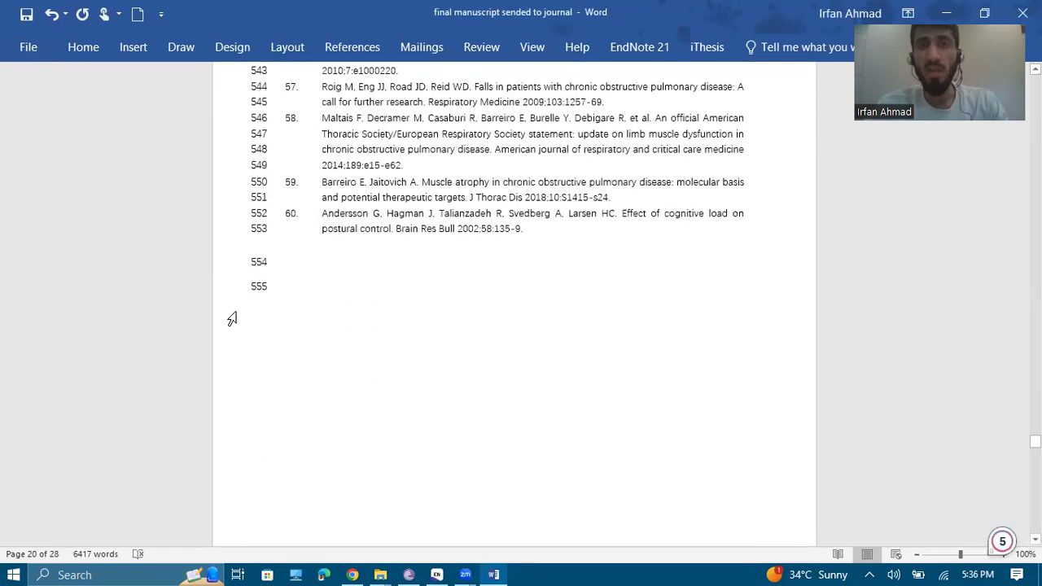
scroll(340, 218, up, 20)
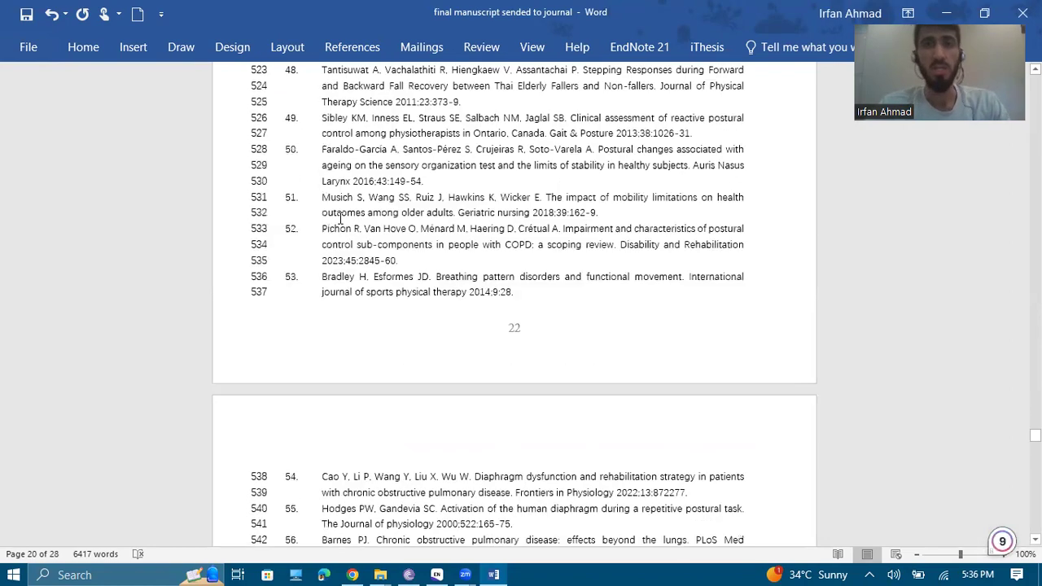
scroll(341, 218, up, 15)
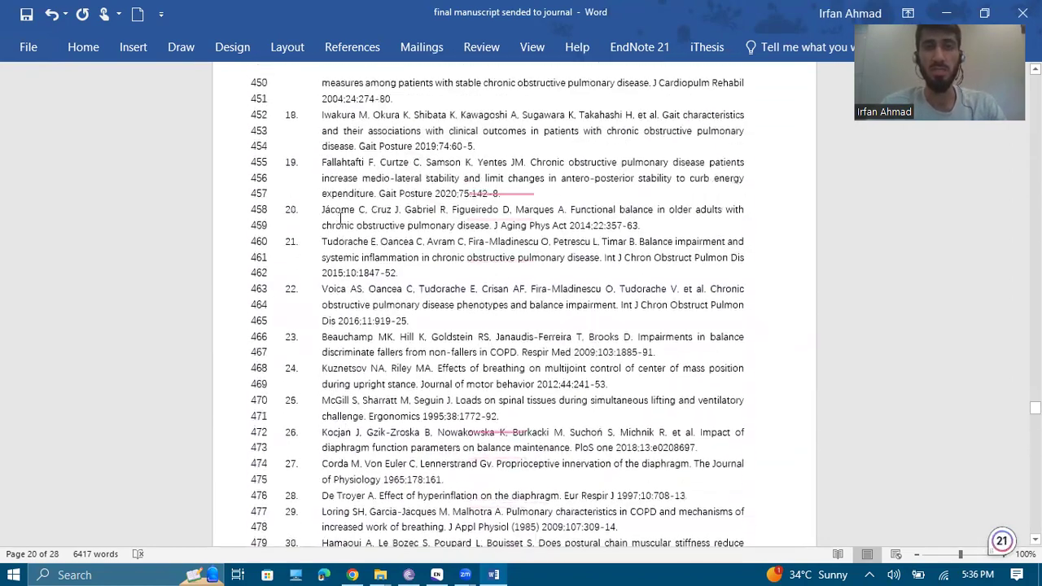
click(436, 574)
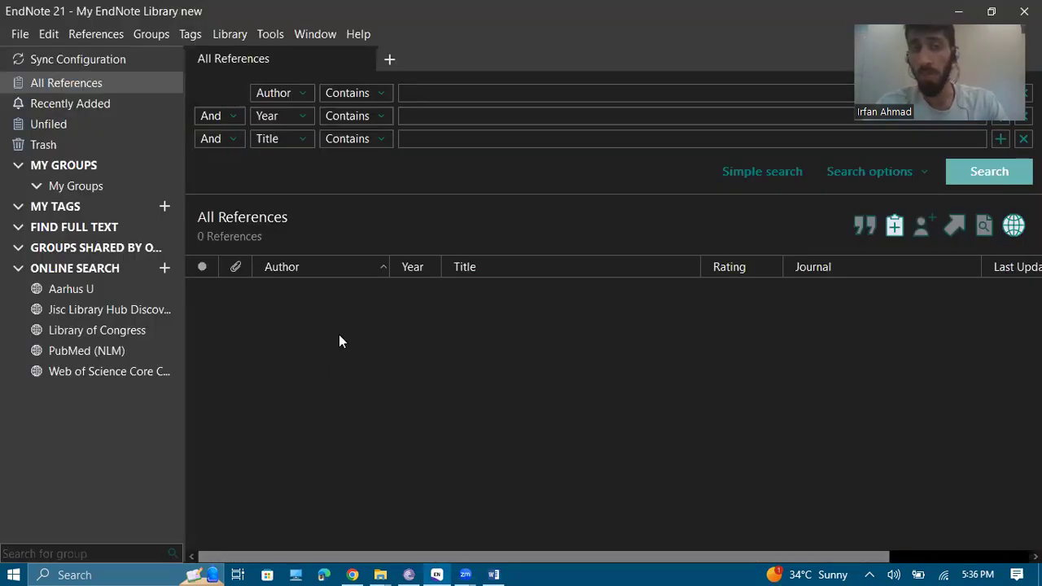
Confirm All References shows 0 references in EndNote, then return to the Word manuscript.
click(73, 82)
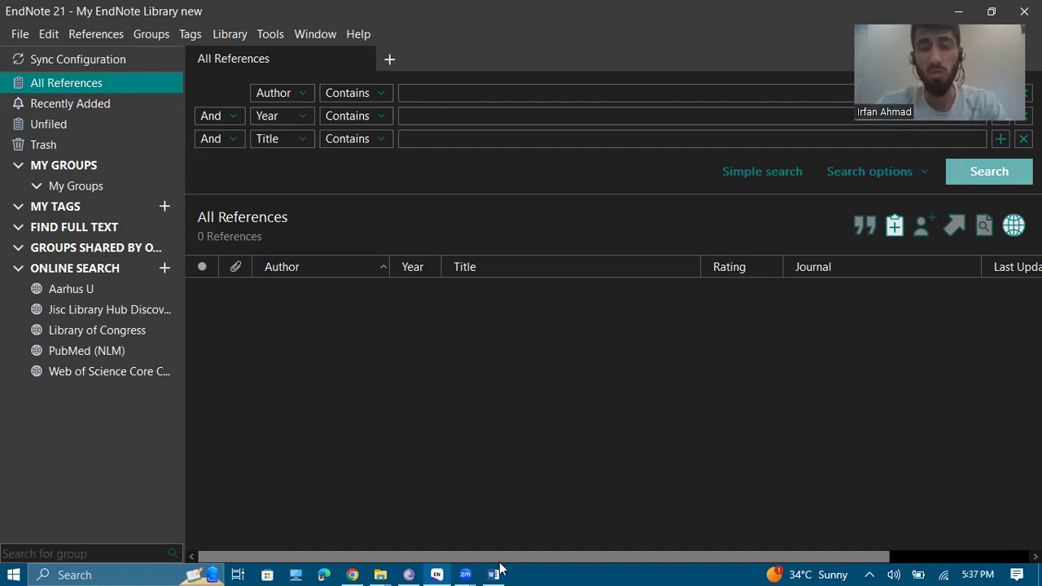
mouse_move(502, 570)
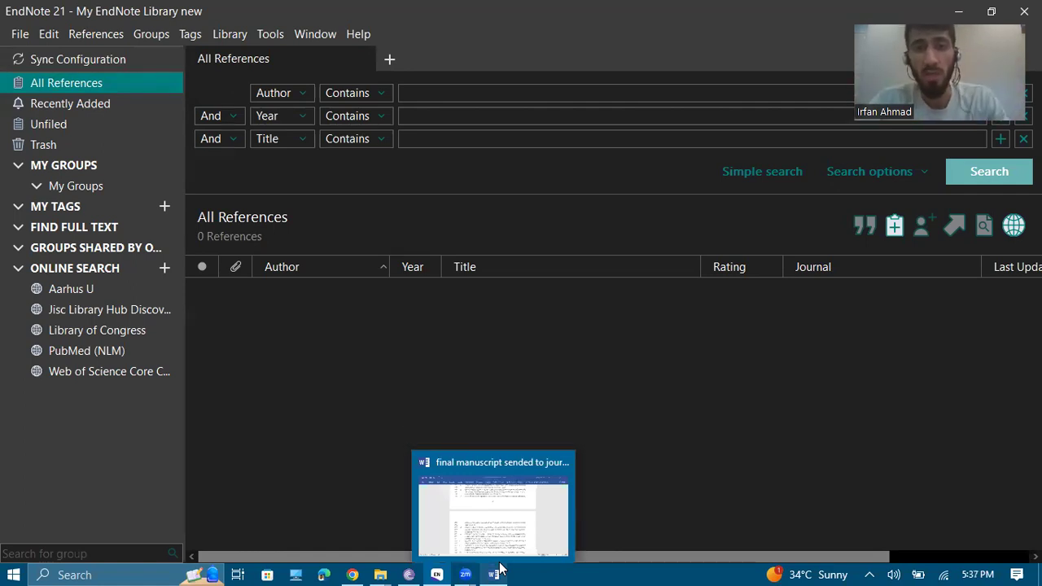
click(493, 513)
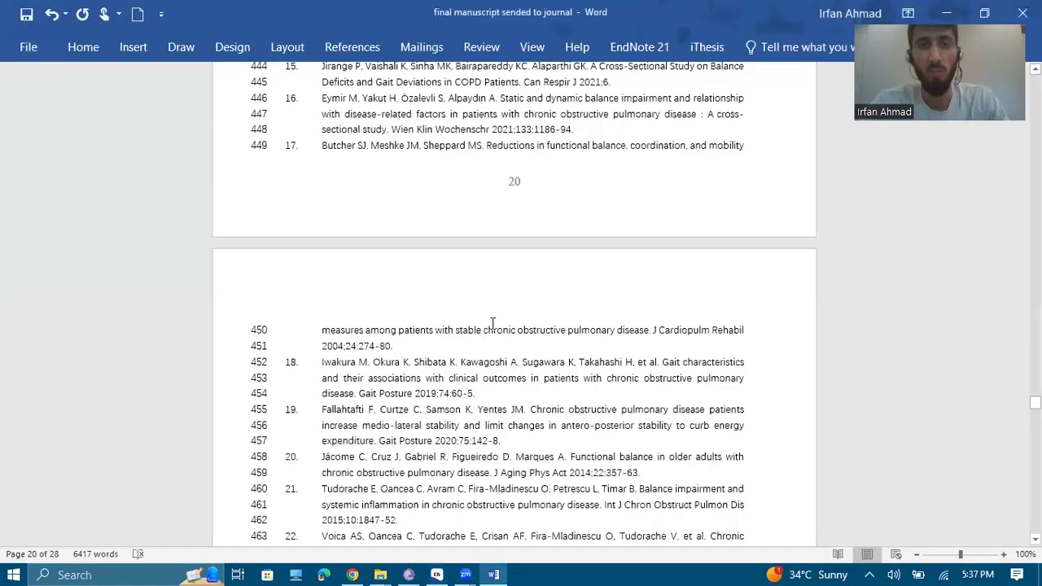
With the cursor after the REFERENCES heading, choose EndNote 21 > Export to EndNote > Export Traveling Library.
scroll(493, 323, up, 15)
click(444, 218)
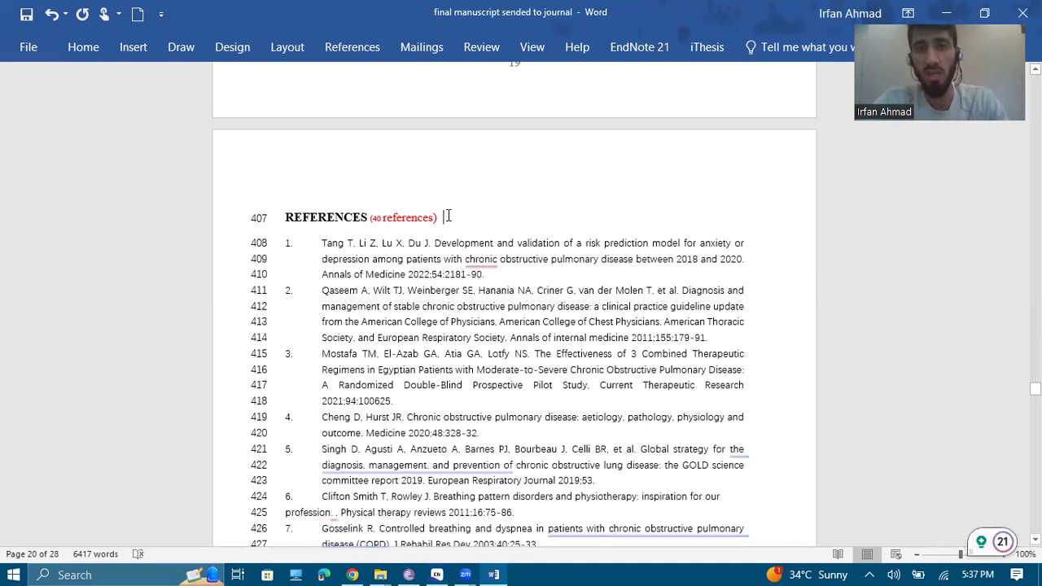
click(641, 46)
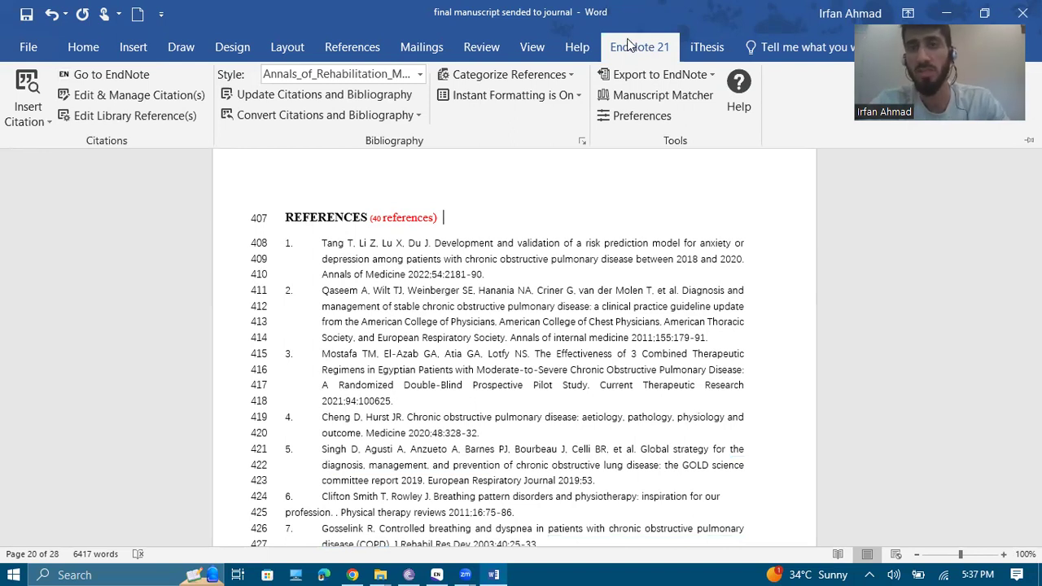
click(652, 80)
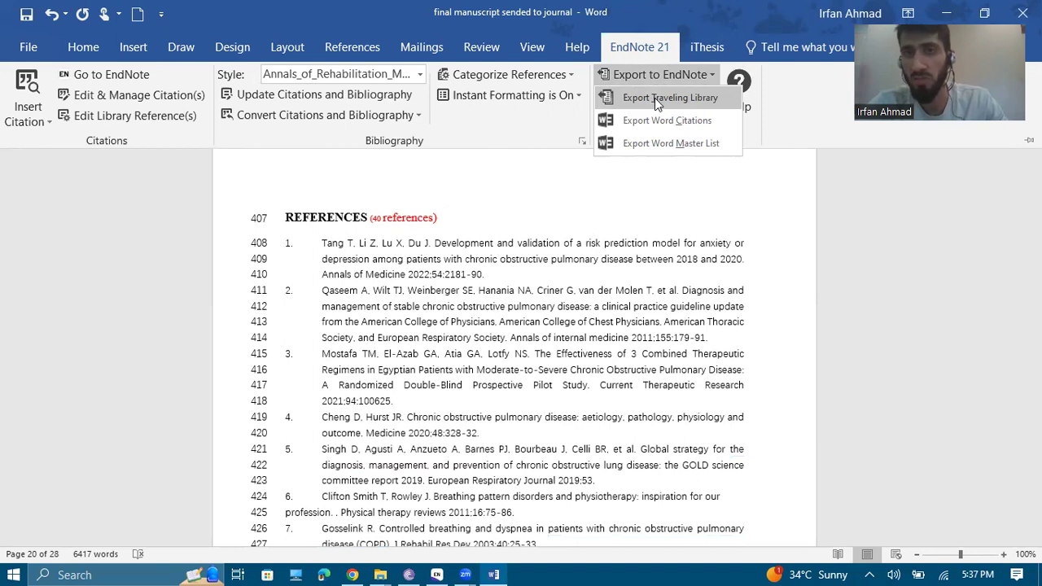
click(655, 98)
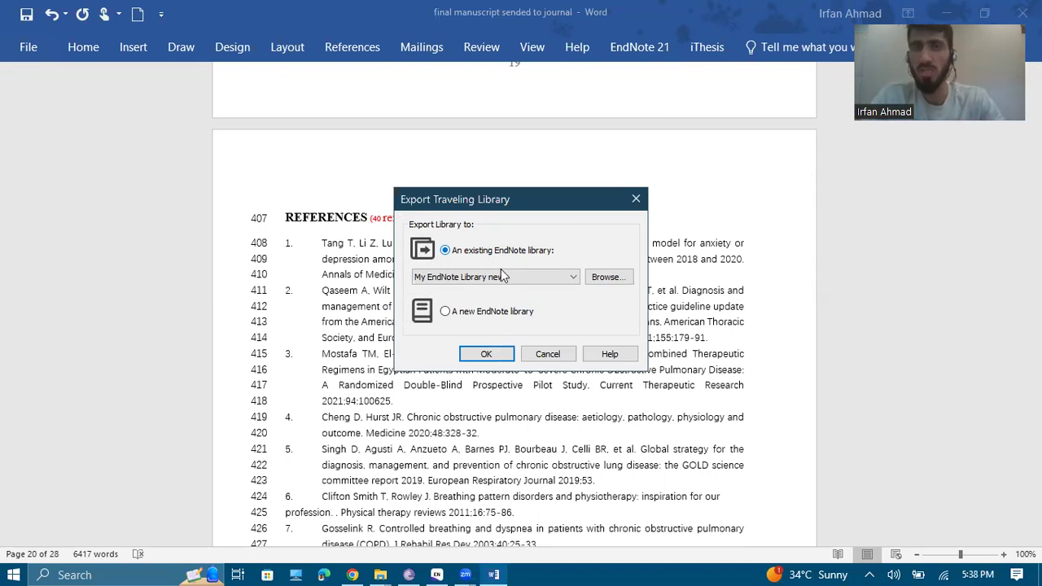
Set the Traveling Library export destination to 'A new EndNote library' and confirm.
click(574, 277)
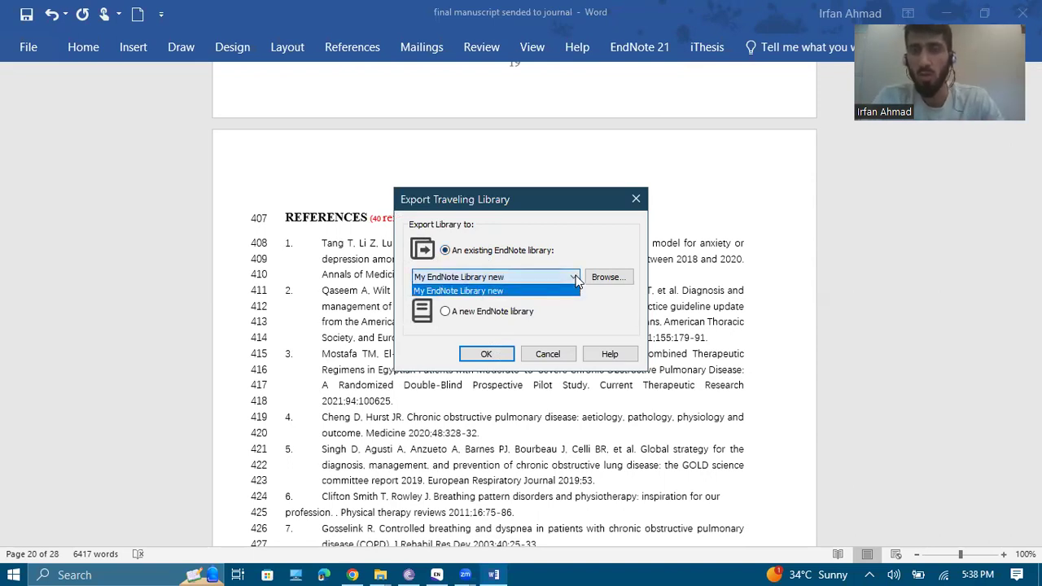
click(576, 279)
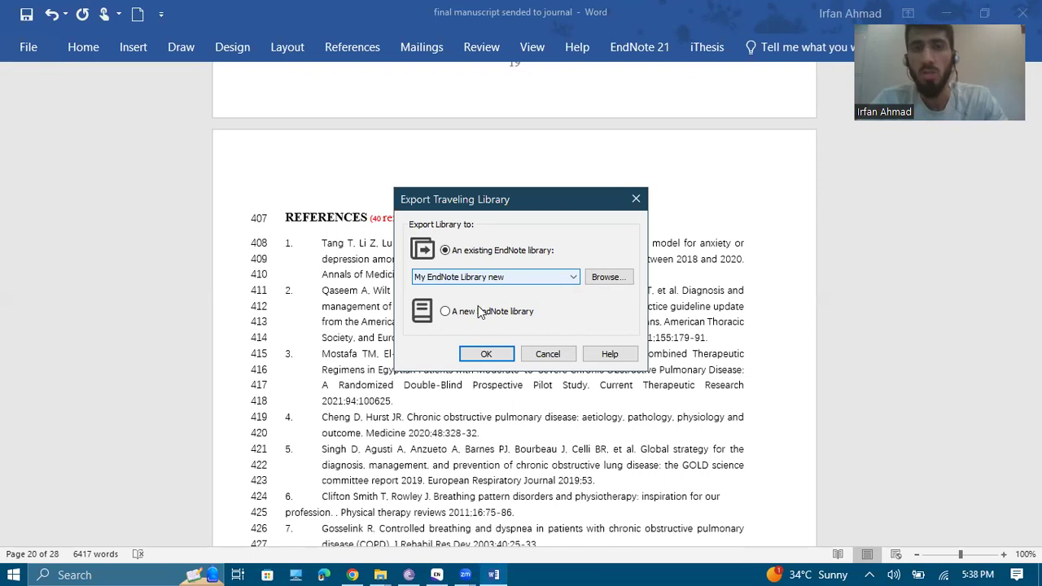
click(466, 316)
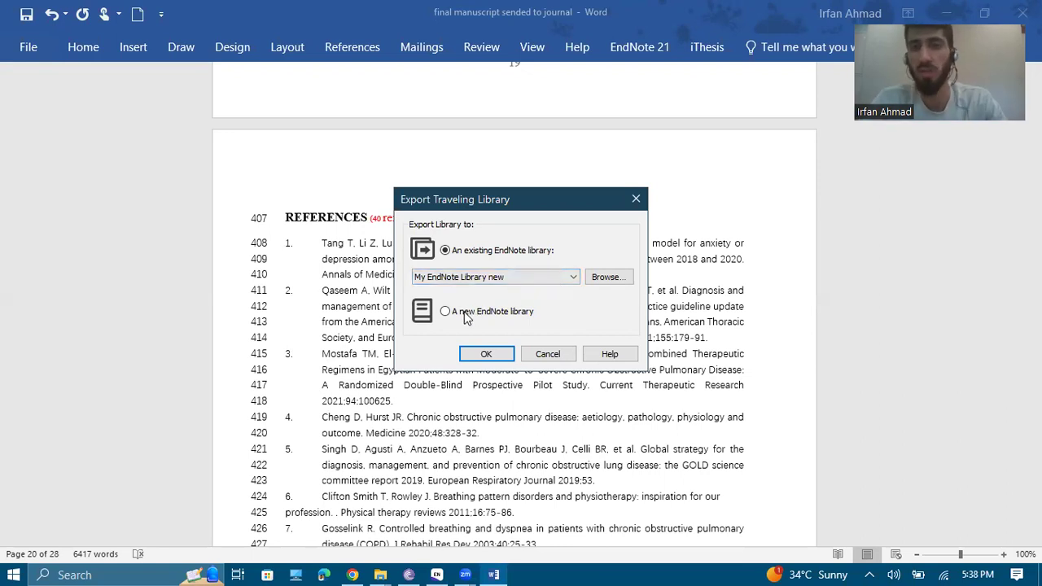
click(466, 316)
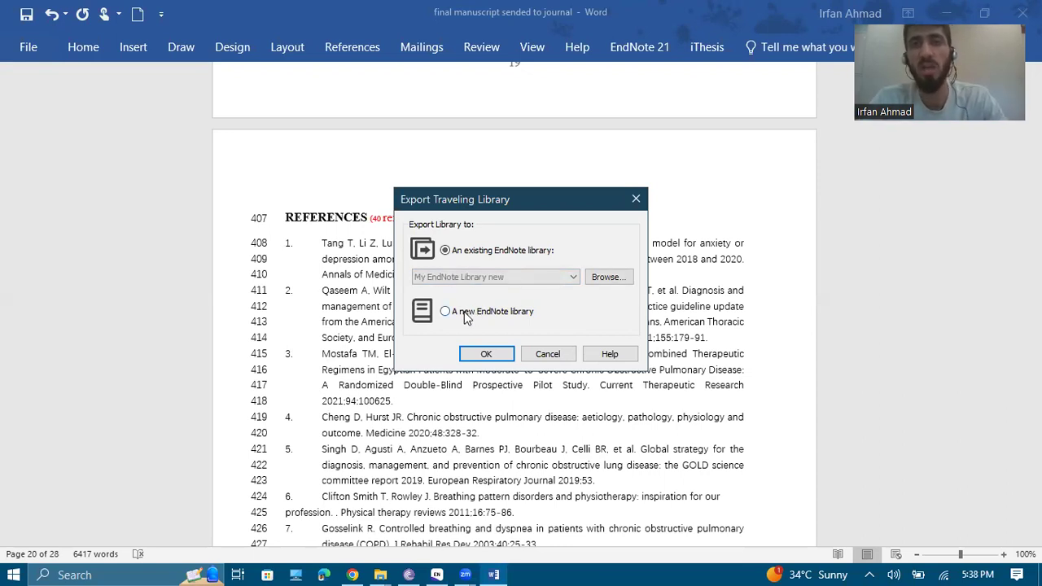
click(475, 358)
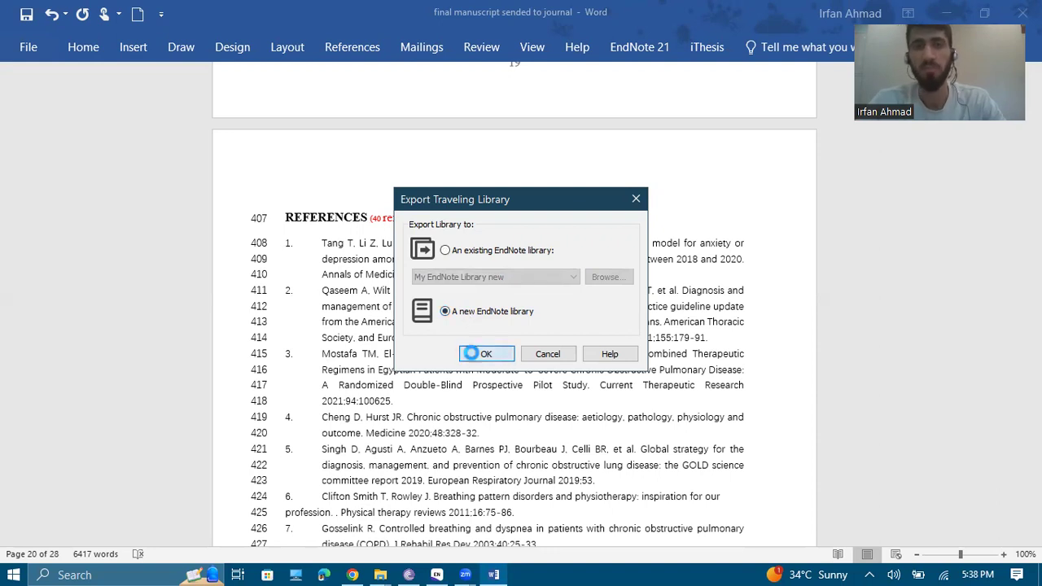
click(474, 357)
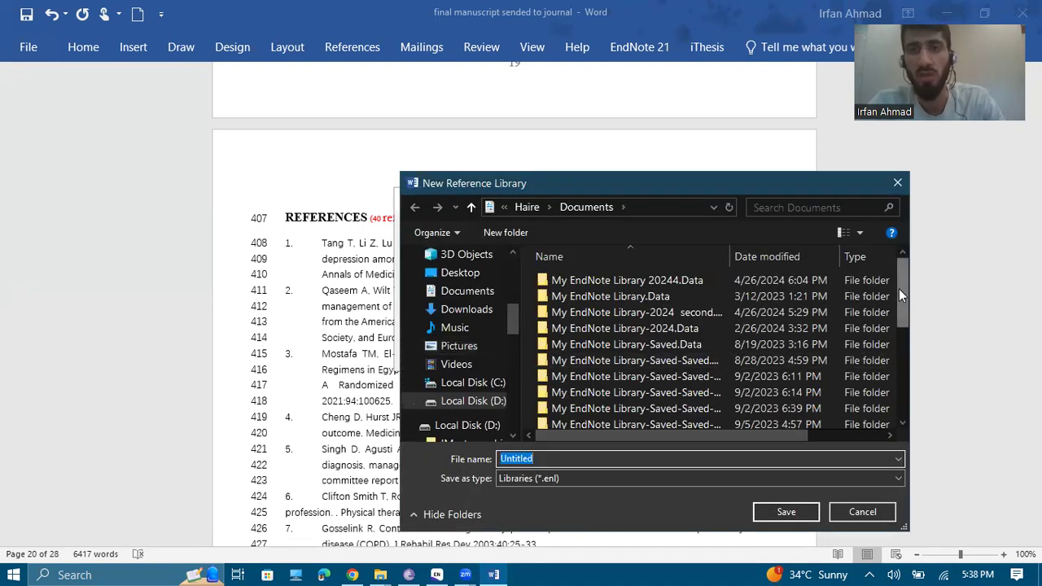
Save the new library in Documents under the name 'new lib of my article'.
drag(899, 294, 896, 400)
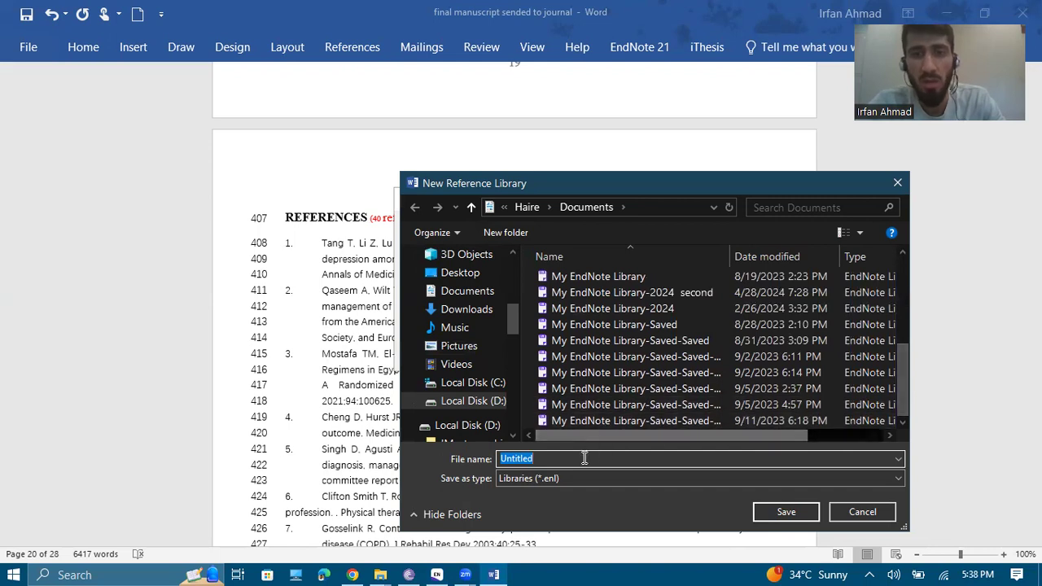
key(BackSpace)
text(new lib o)
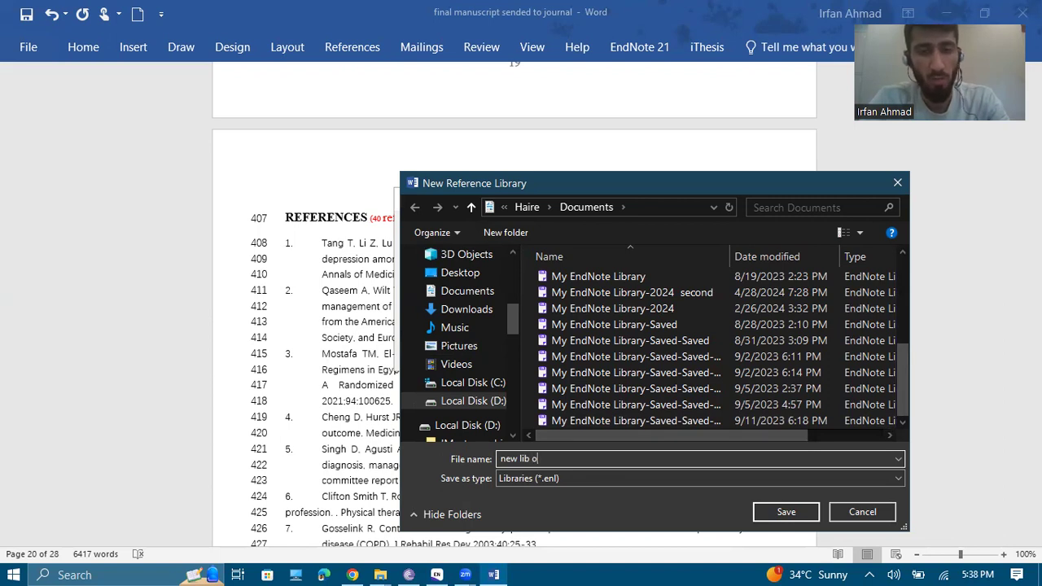
text(f my article)
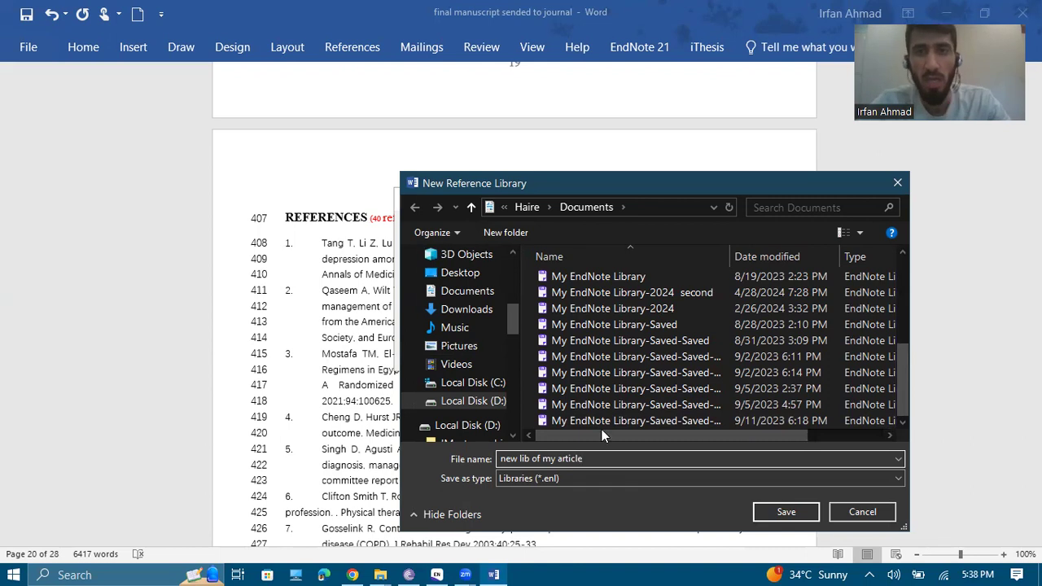
click(783, 511)
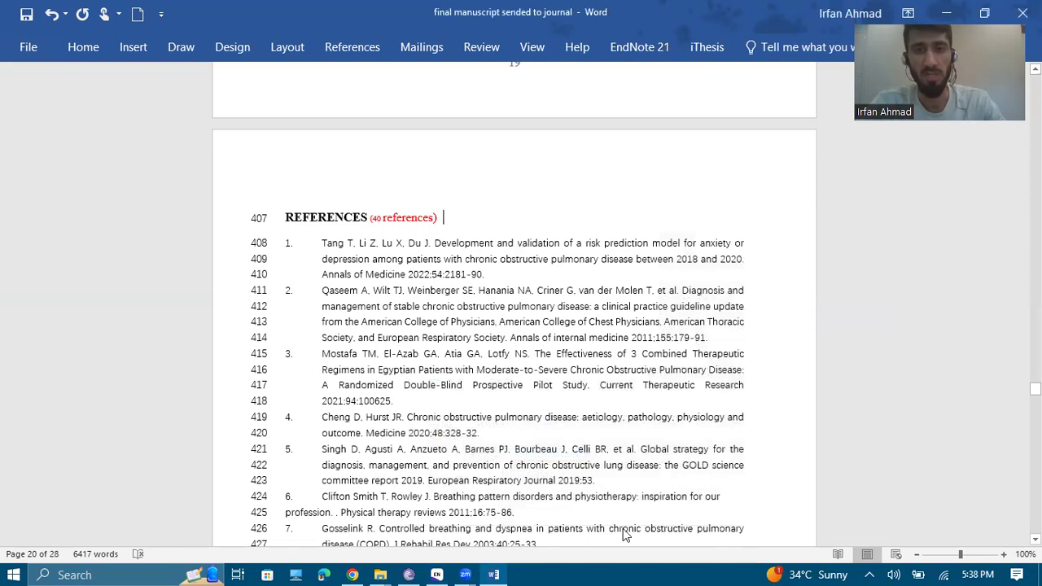
Bring up the 'new lib of my article' EndNote window and maximize it to view its 58 references.
mouse_move(430, 569)
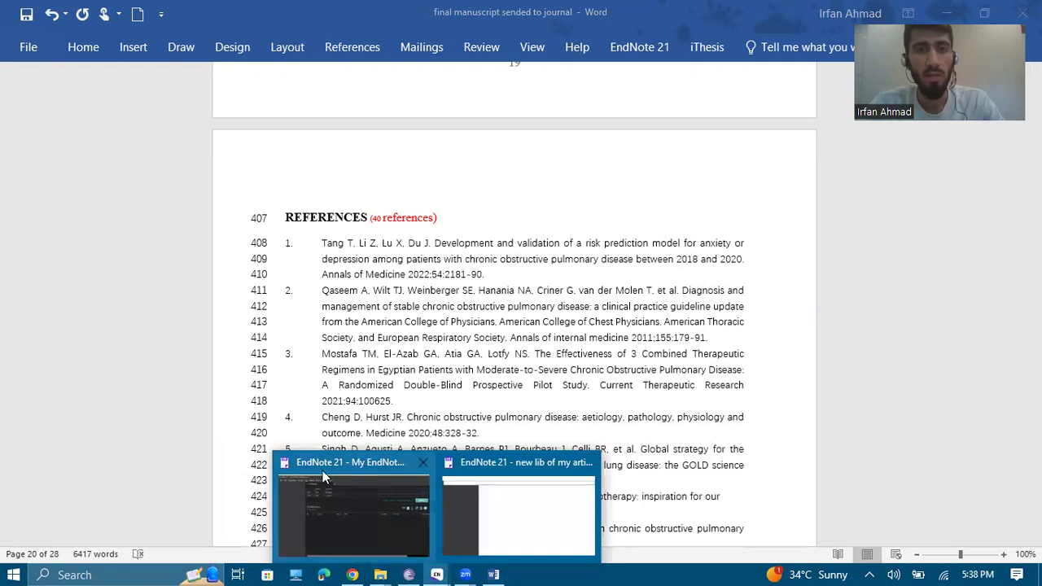
click(515, 518)
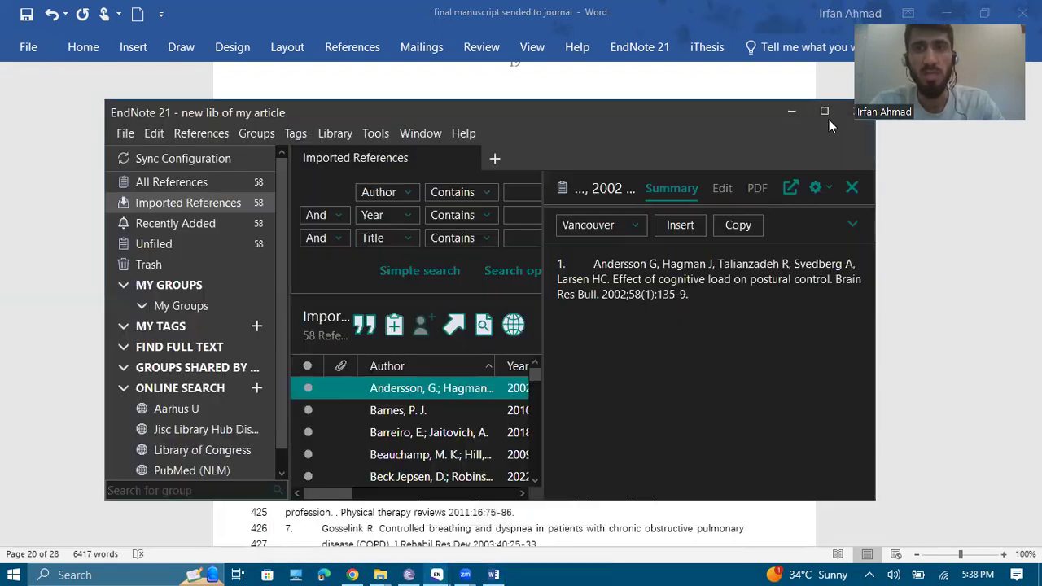
click(825, 113)
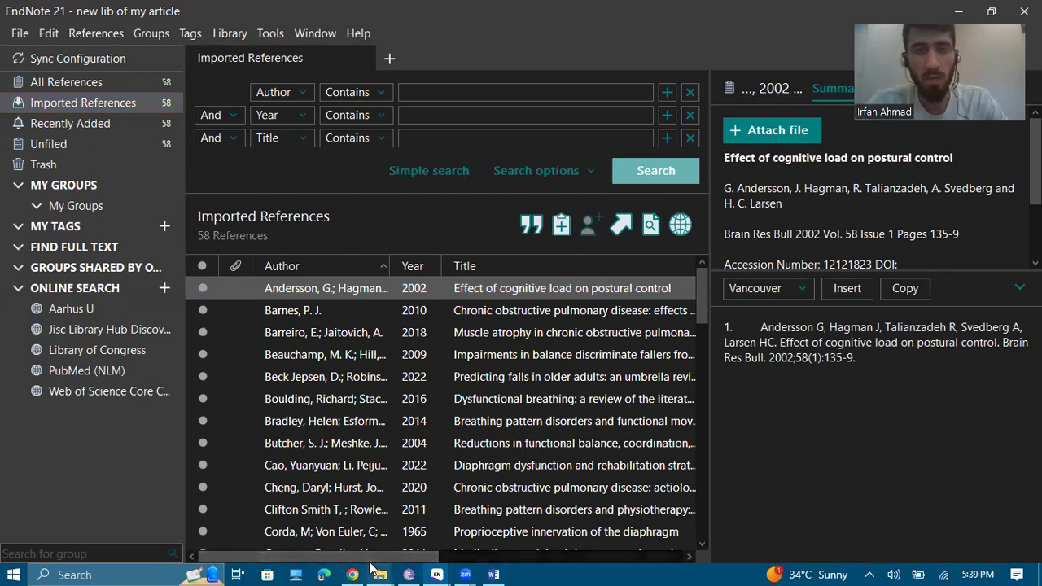
Browse to Documents in File Explorer and double-click the 'new lib of my article' library file.
mouse_move(375, 570)
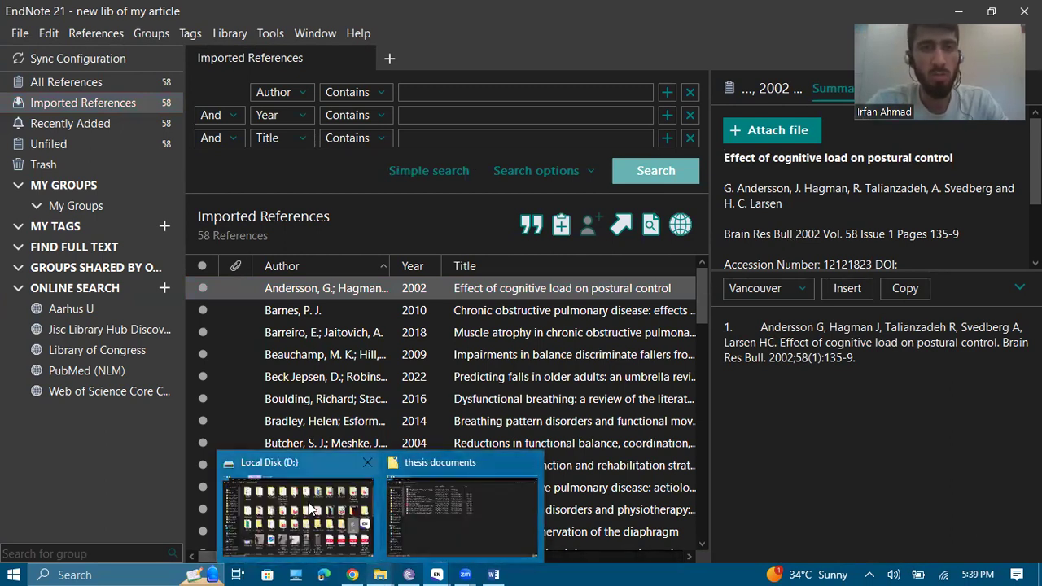
click(313, 509)
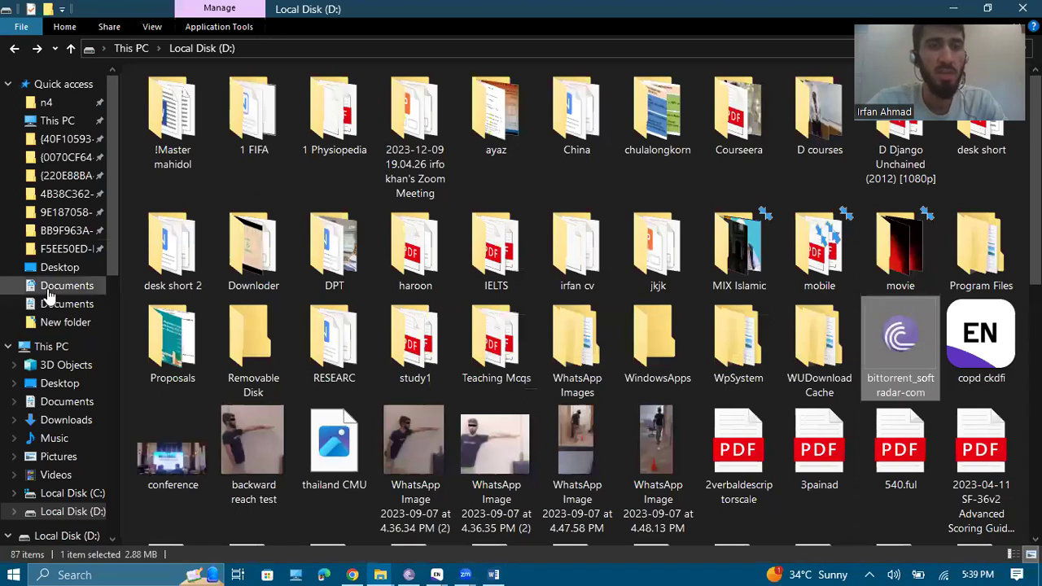
click(51, 286)
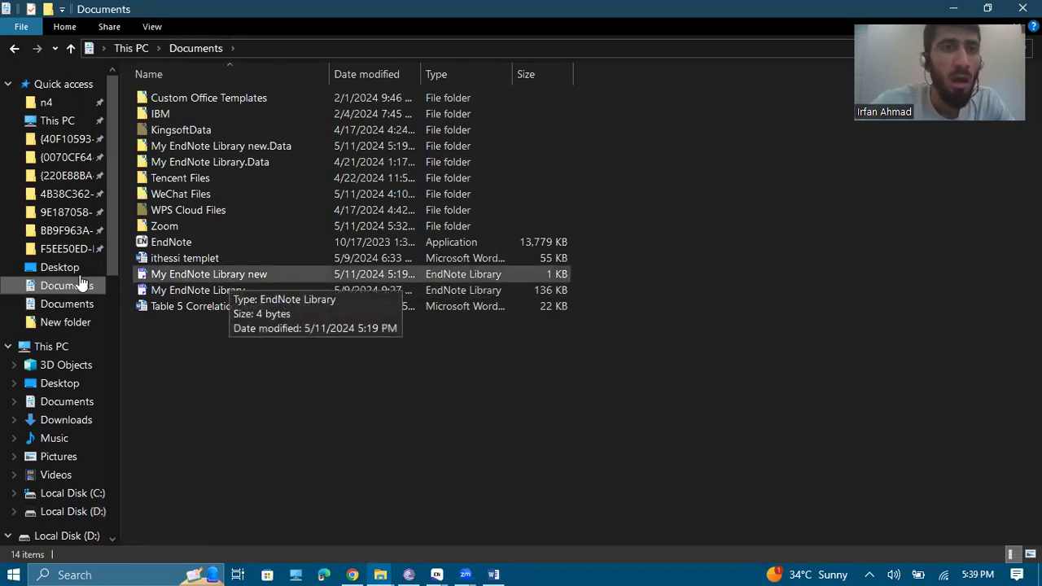
click(66, 305)
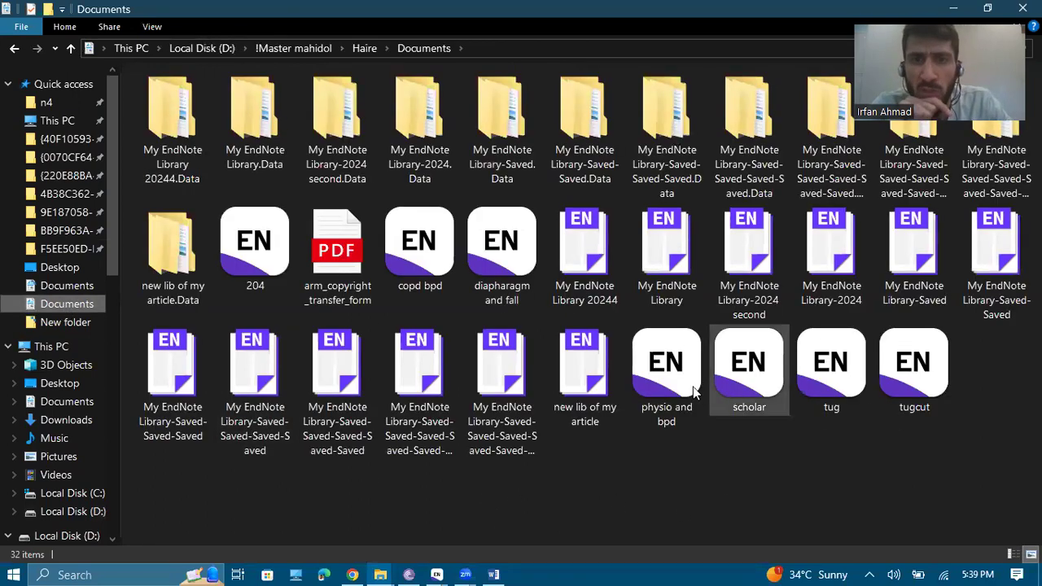
click(576, 393)
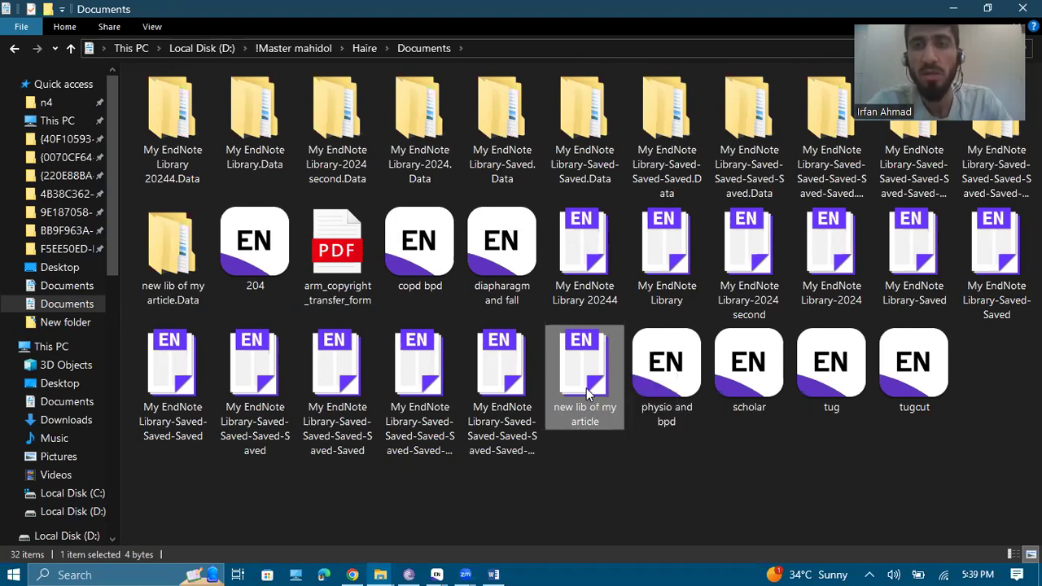
double_click(581, 366)
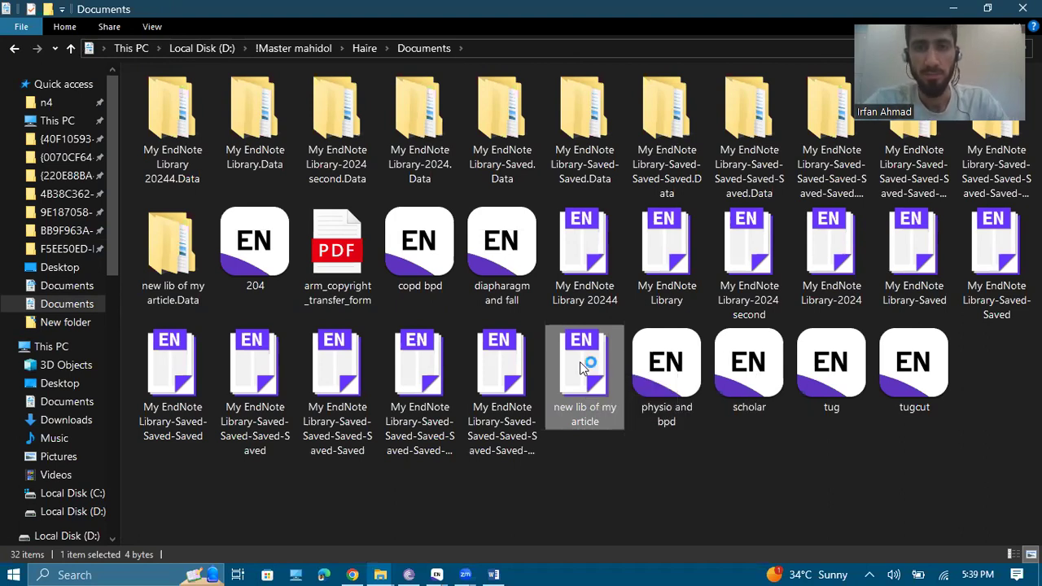